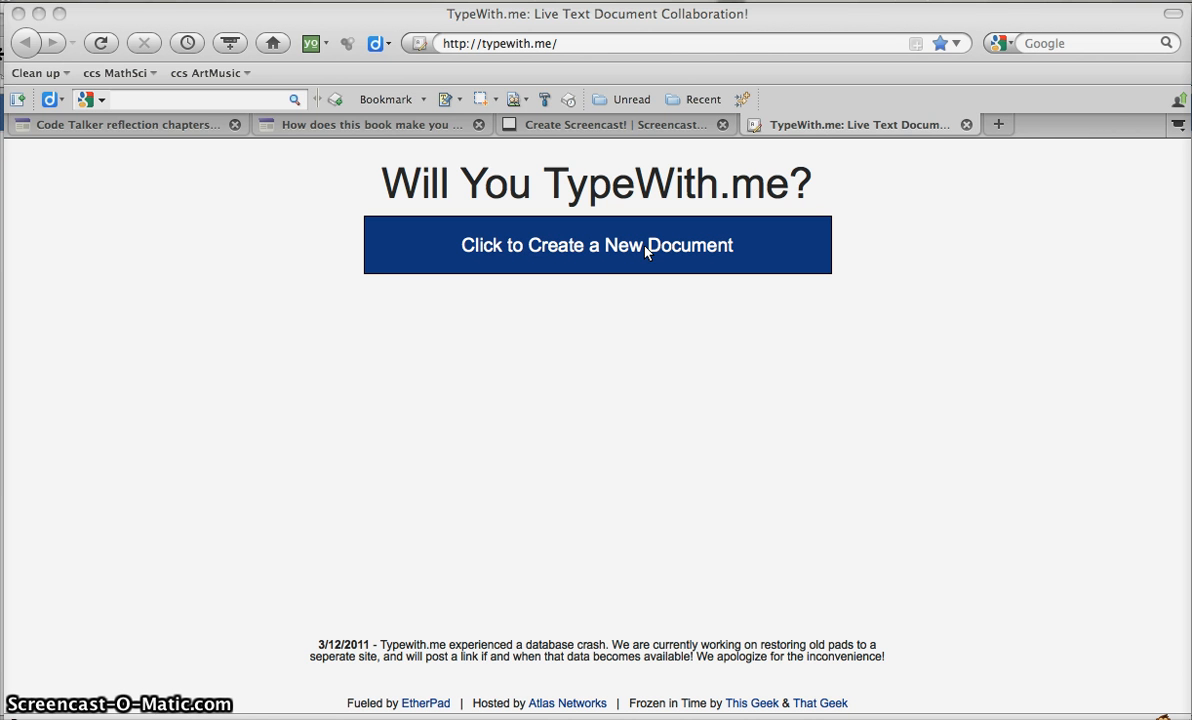
Step: Create a new TypeWith.me document, replace its random address ending with taisbookclub, and create the pad at that address
{"action": "left_click", "coordinate": [645, 251]}
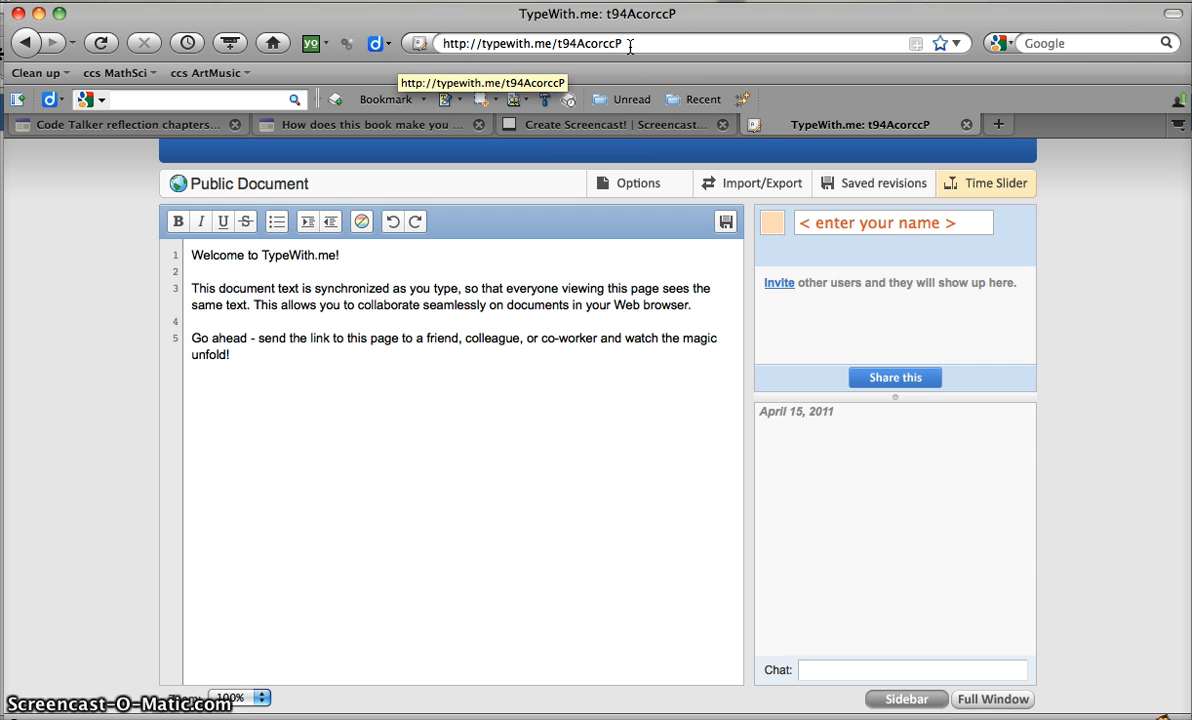
{"action": "left_click_drag", "start_coordinate": [630, 44], "coordinate": [560, 48]}
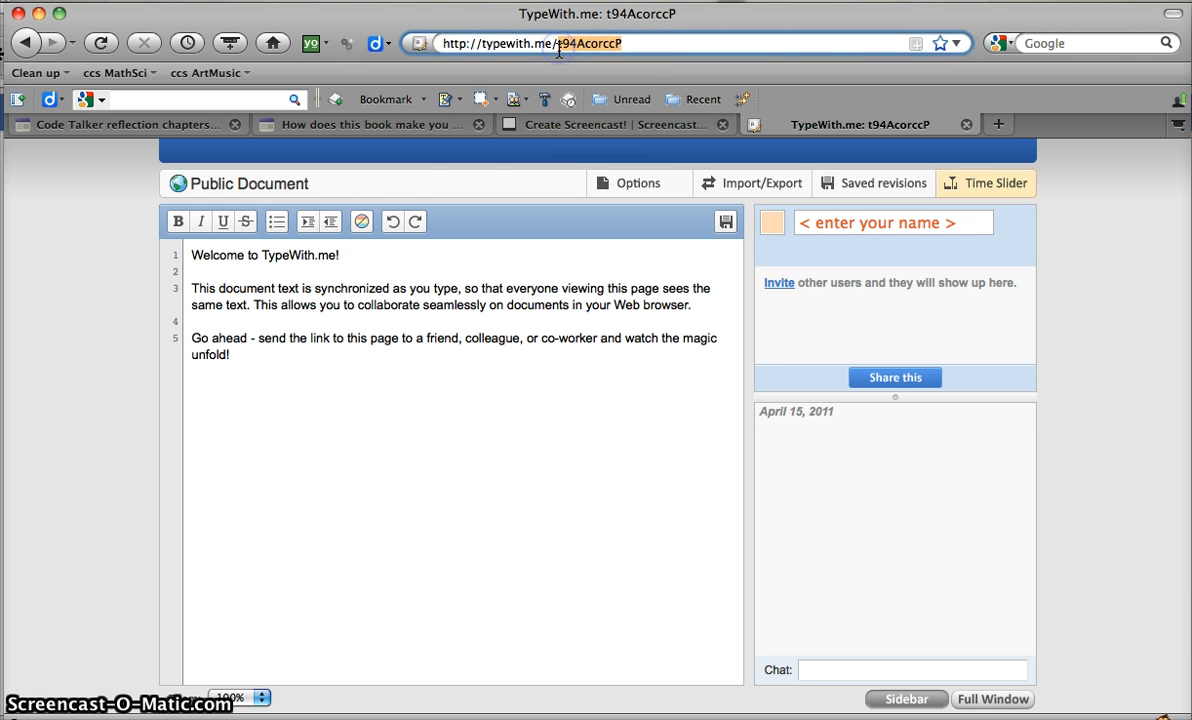
{"action": "key", "text": "BackSpace"}
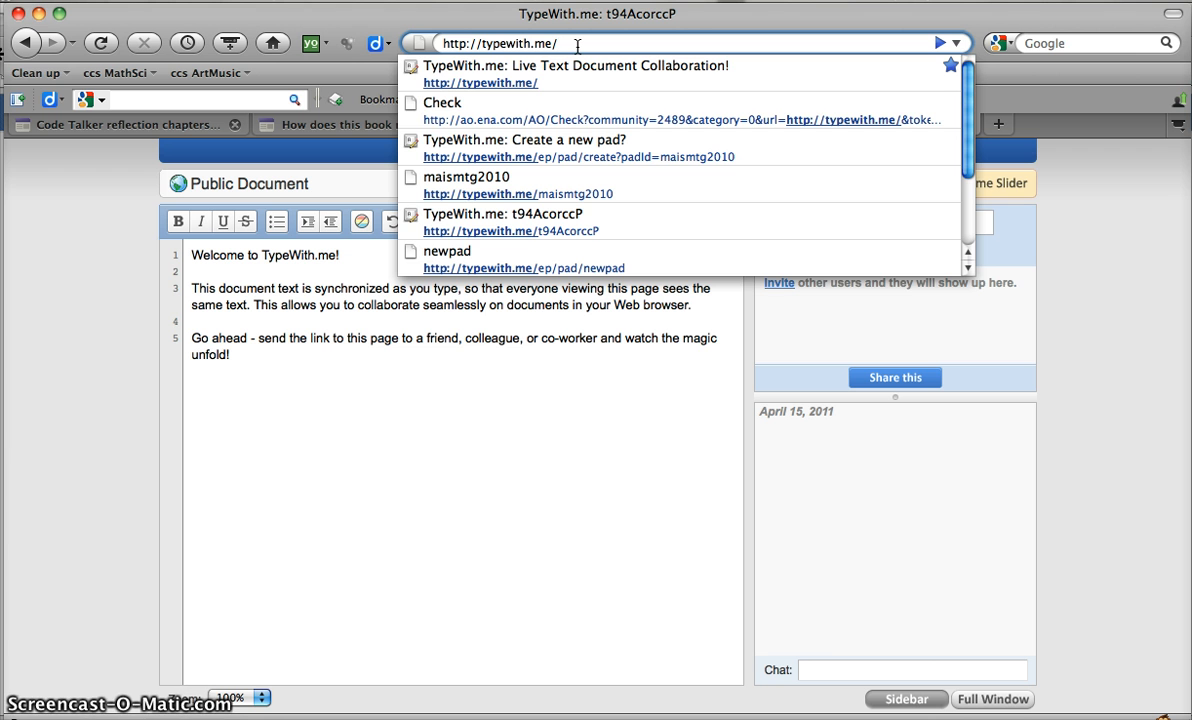
{"action": "type", "text": "tais"}
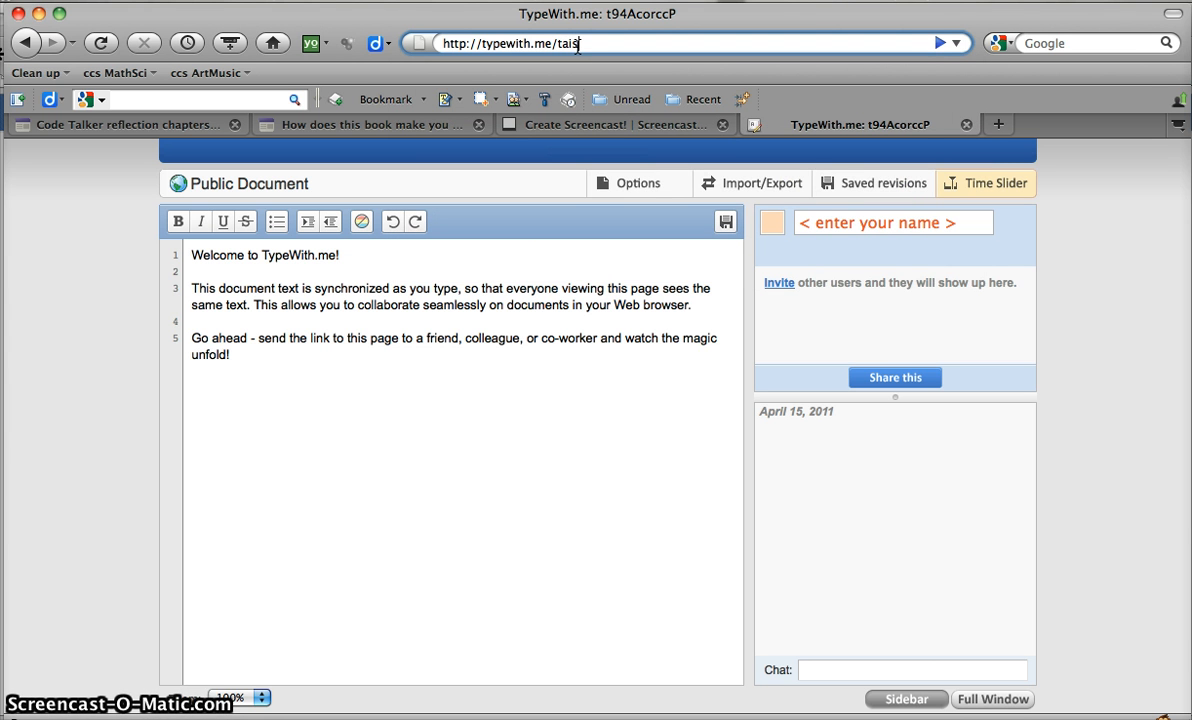
{"action": "type", "text": "bookclu"}
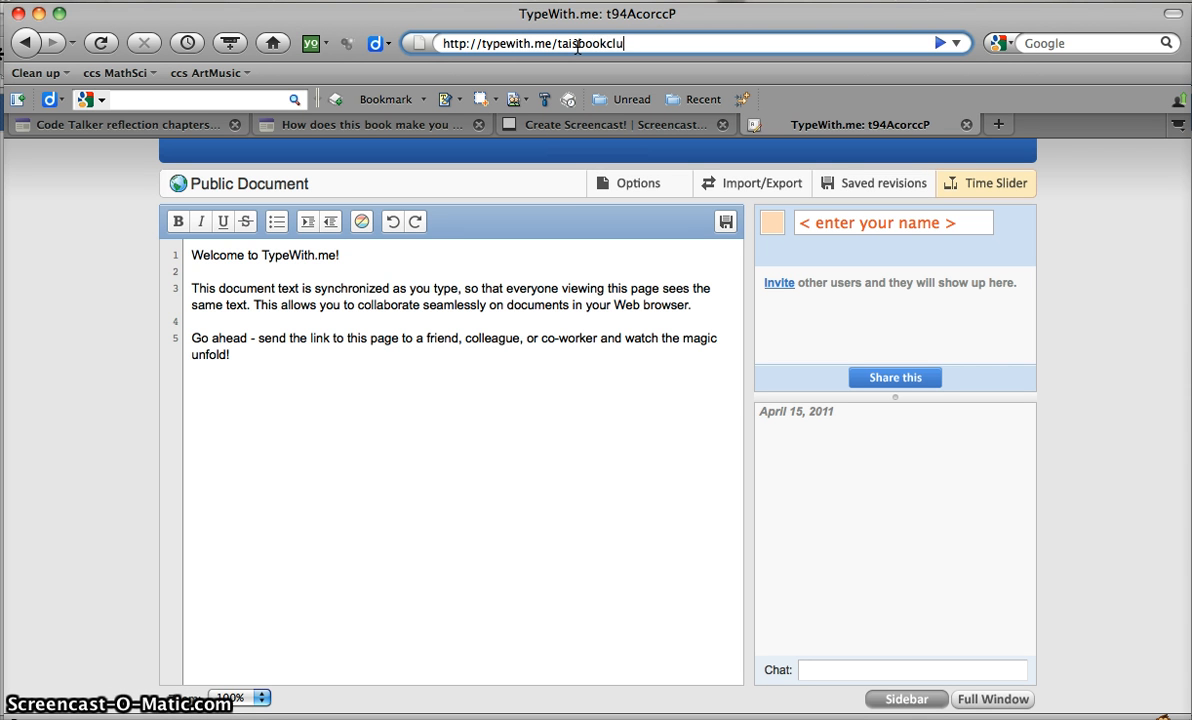
{"action": "type", "text": "b"}
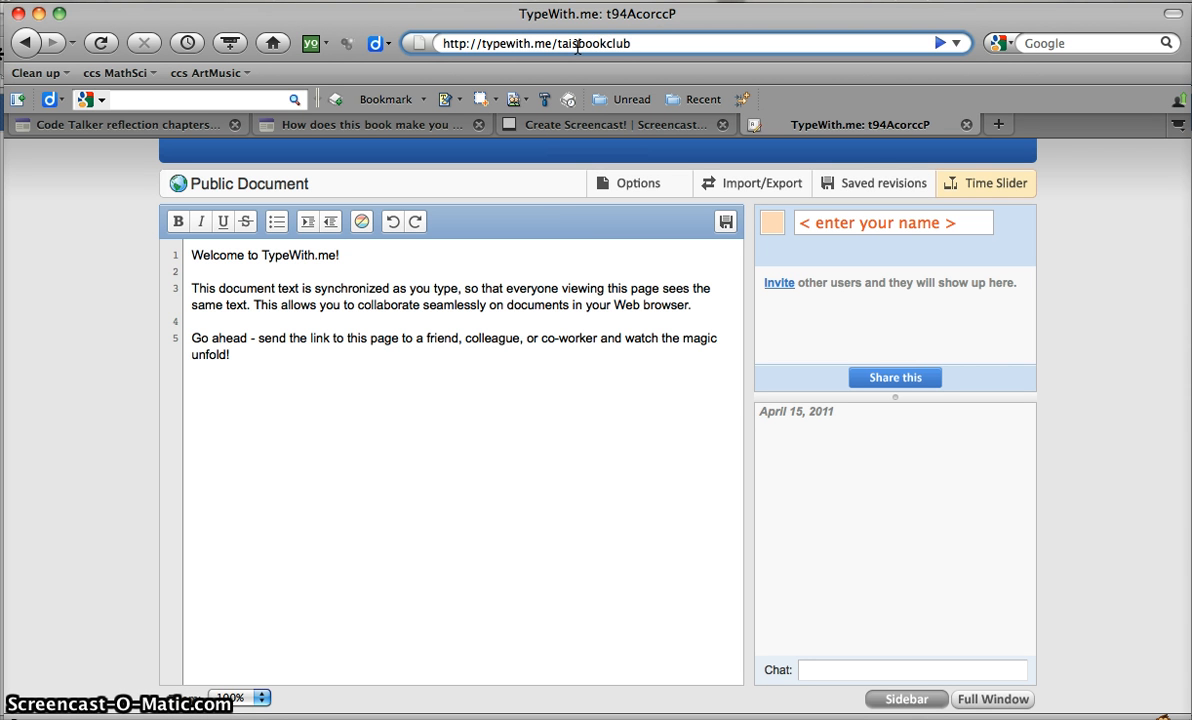
{"action": "key", "text": "Return"}
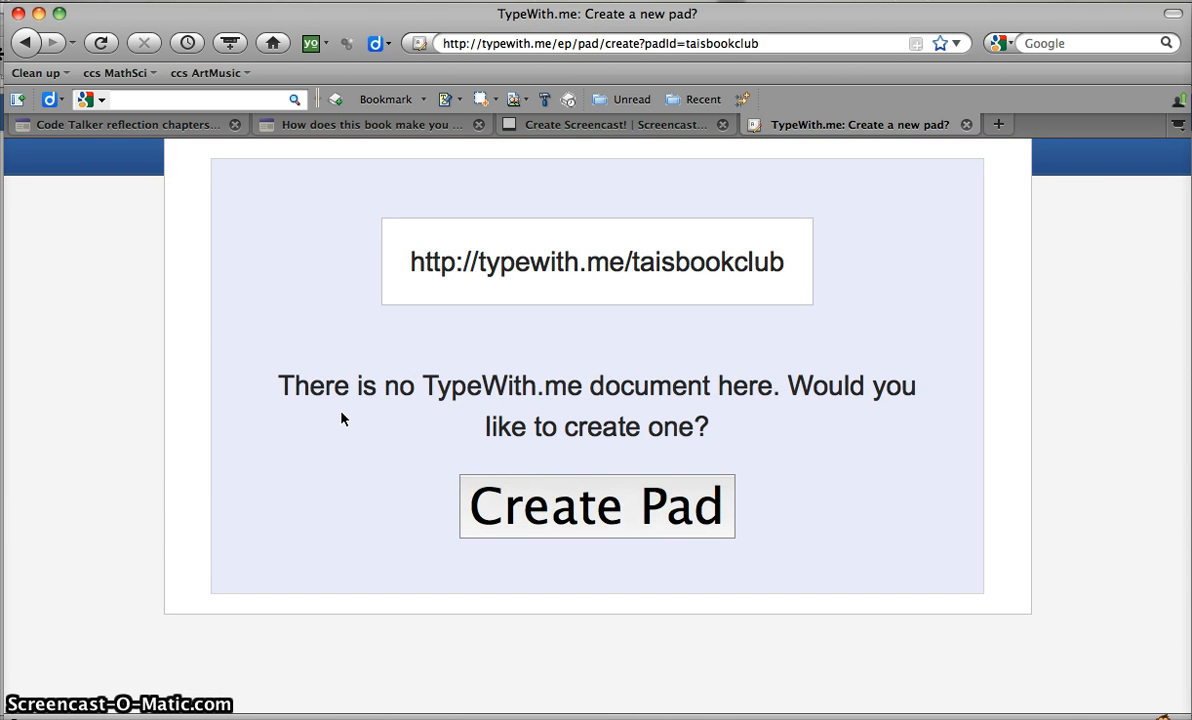
{"action": "left_click", "coordinate": [549, 515]}
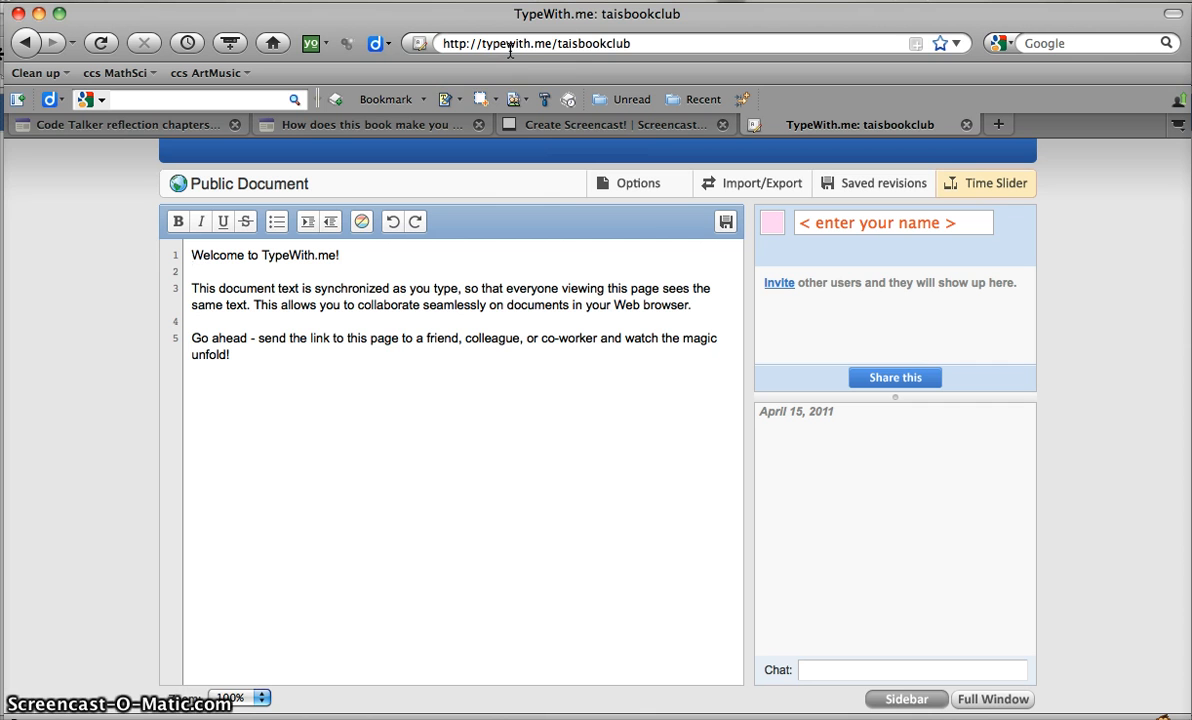
Step: Go to ietherpad.com and create a new public pad
{"action": "left_click", "coordinate": [647, 47]}
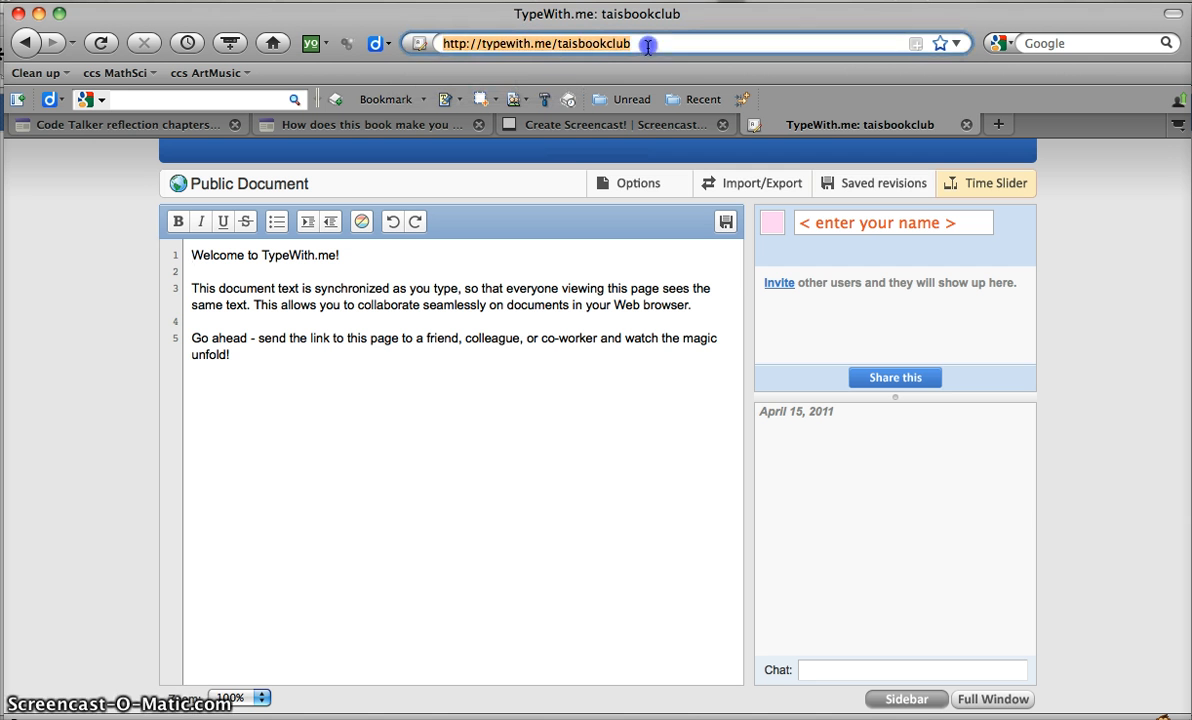
{"action": "type", "text": "i"}
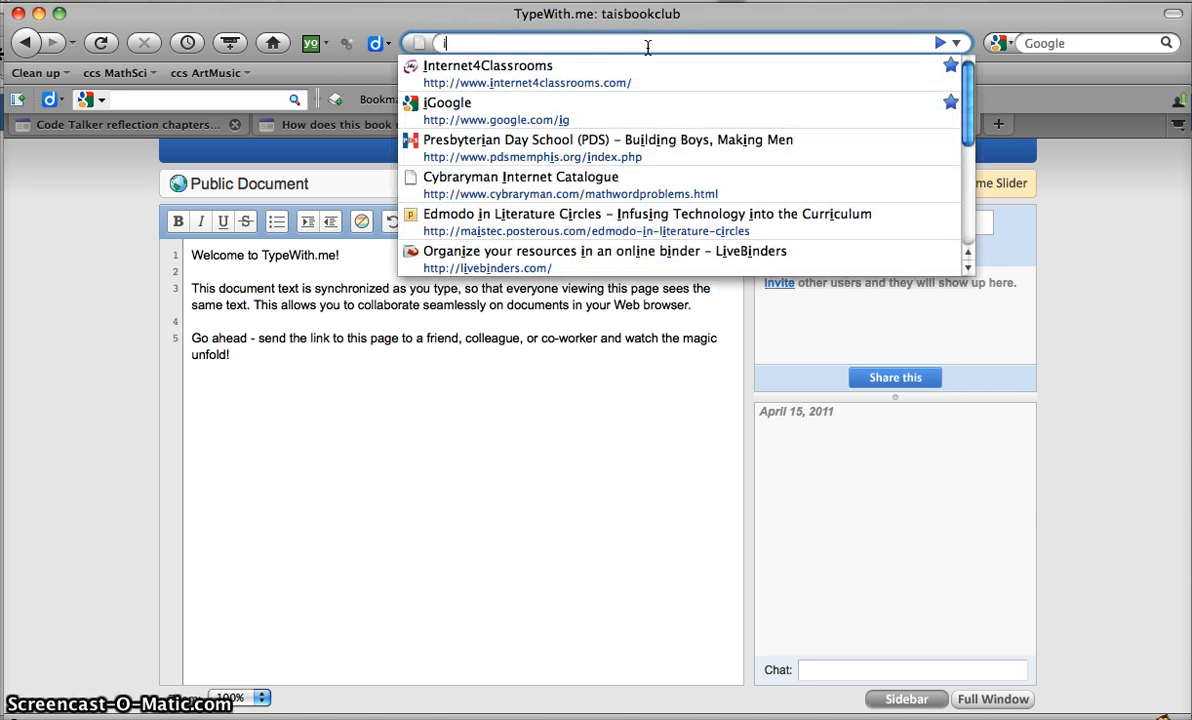
{"action": "type", "text": "etherpad.com"}
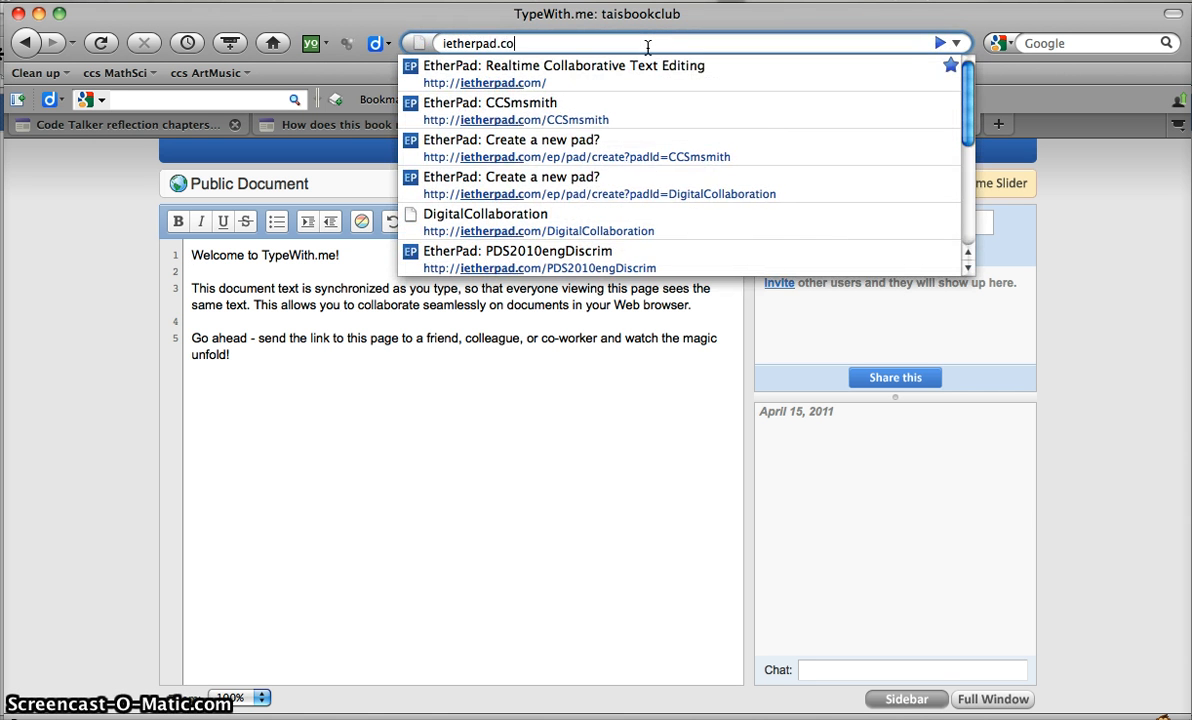
{"action": "key", "text": "Return"}
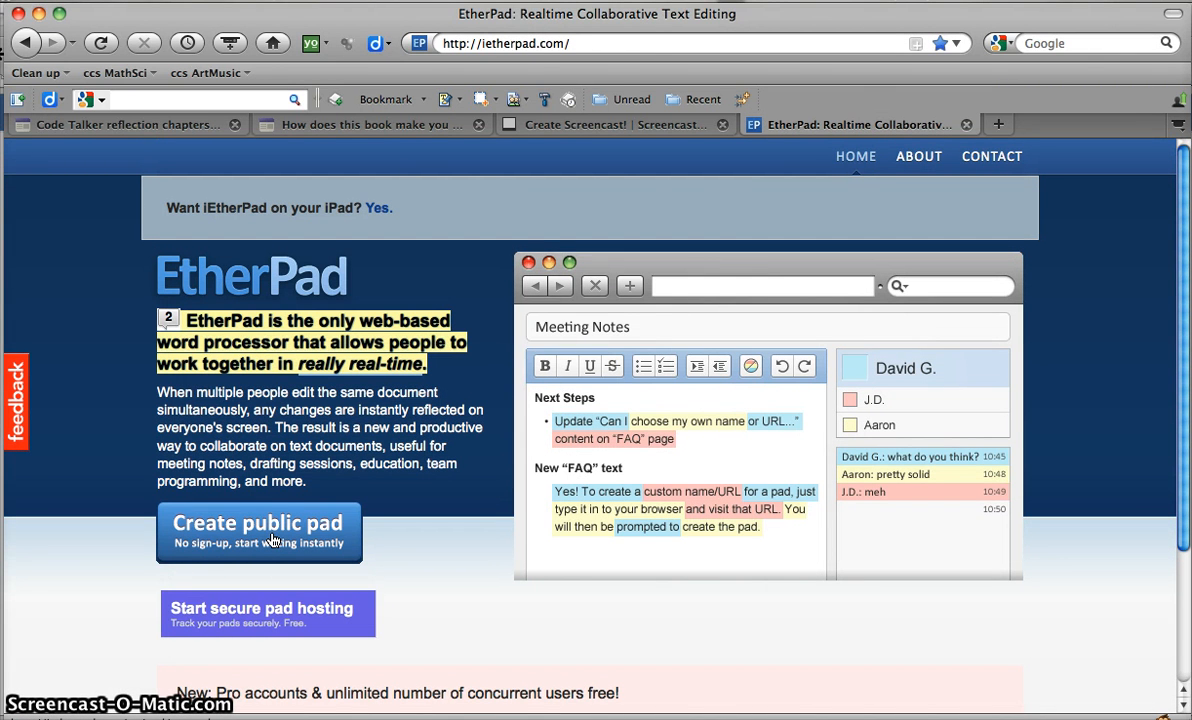
{"action": "left_click", "coordinate": [320, 530]}
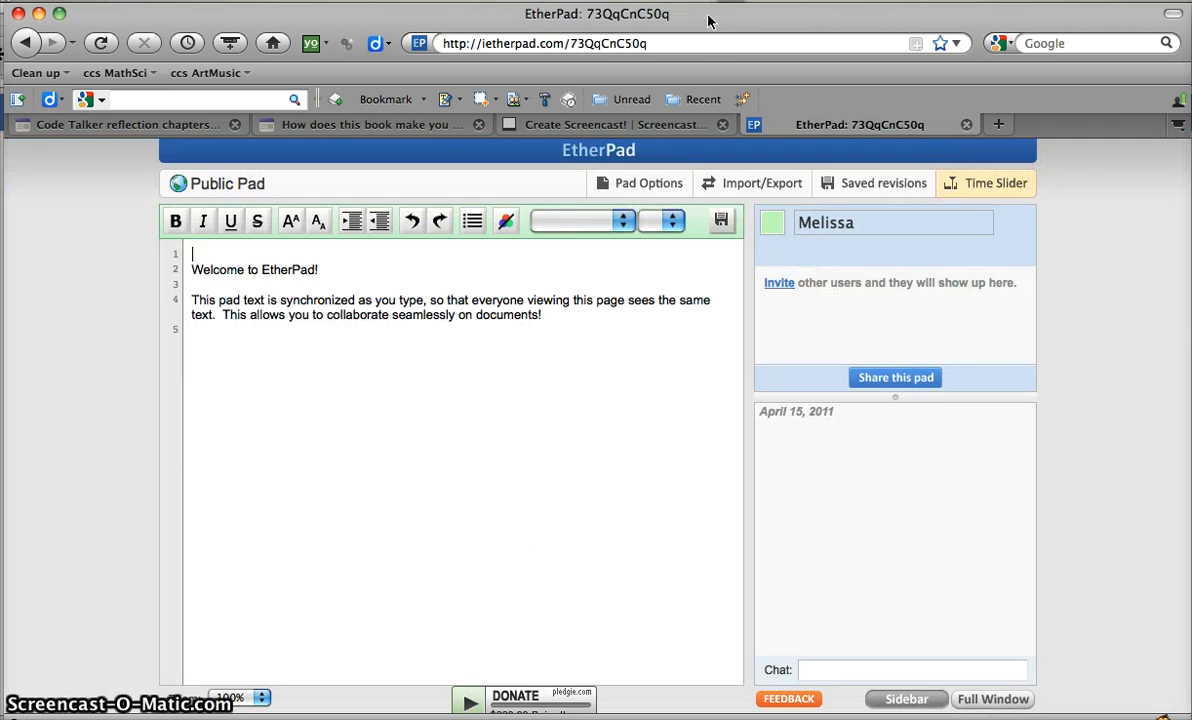
Step: Replace the random ending of the pad's address with theonlinebookclub and create the pad at that custom address
{"action": "left_click", "coordinate": [652, 42]}
{"action": "double_click", "coordinate": [610, 52]}
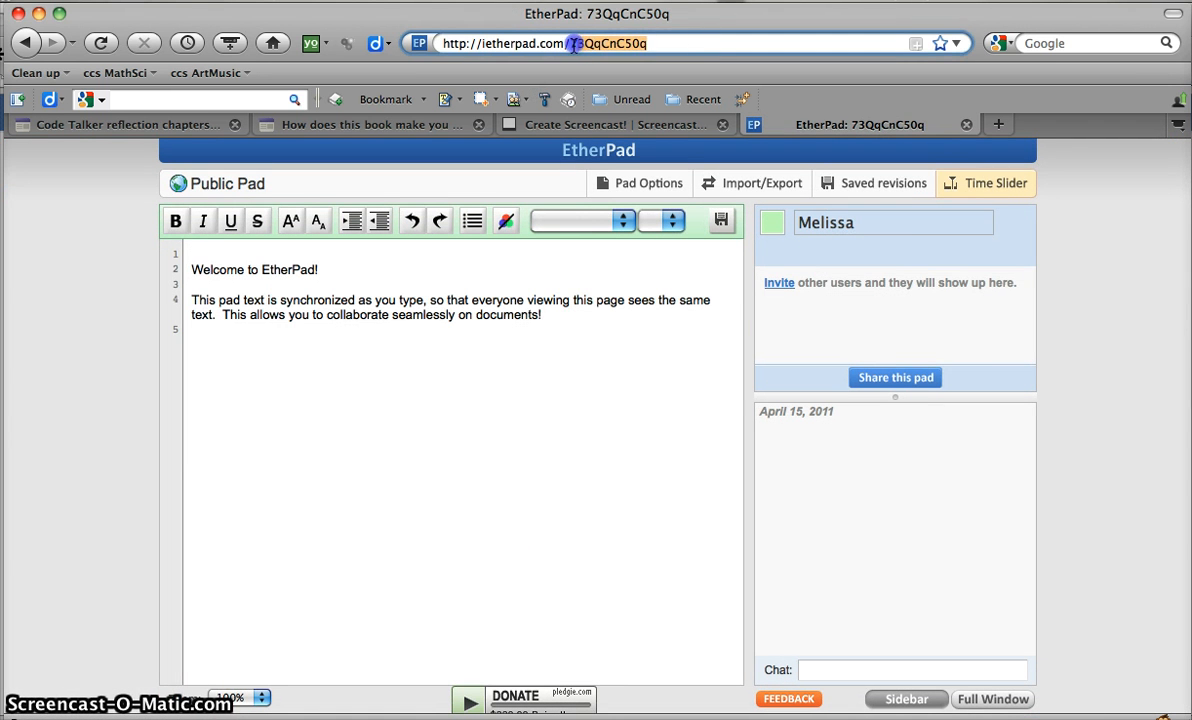
{"action": "key", "text": "BackSpace"}
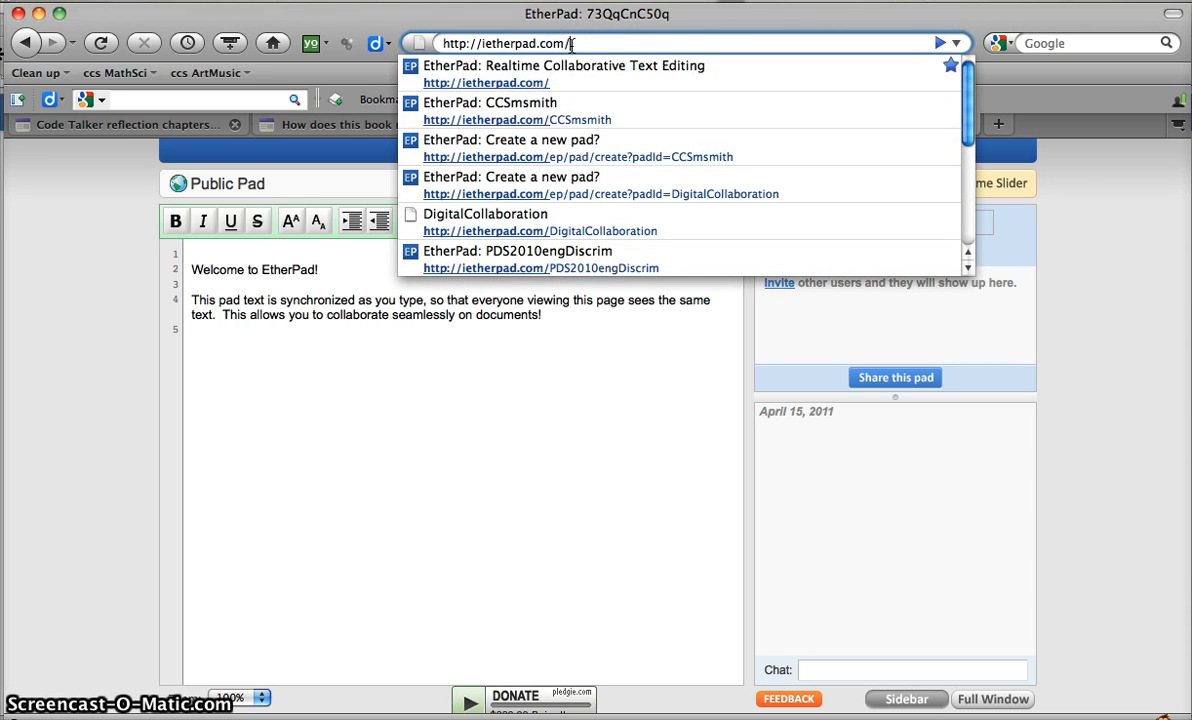
{"action": "type", "text": "theo"}
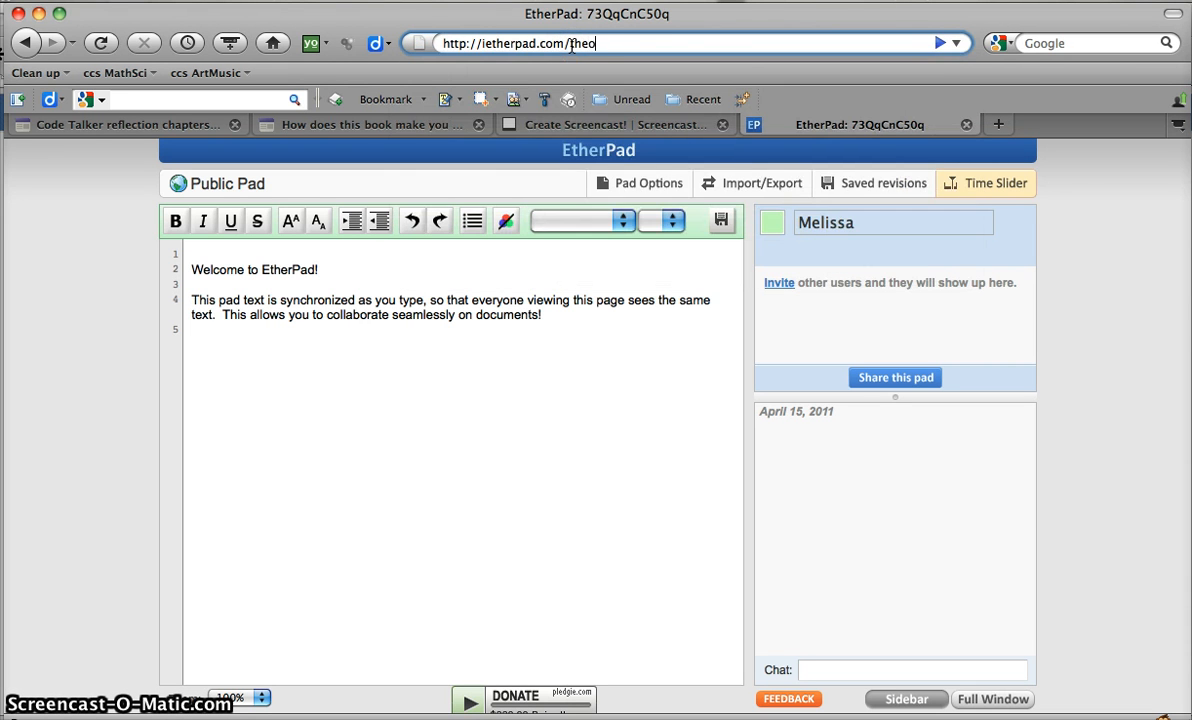
{"action": "type", "text": "nlinebo"}
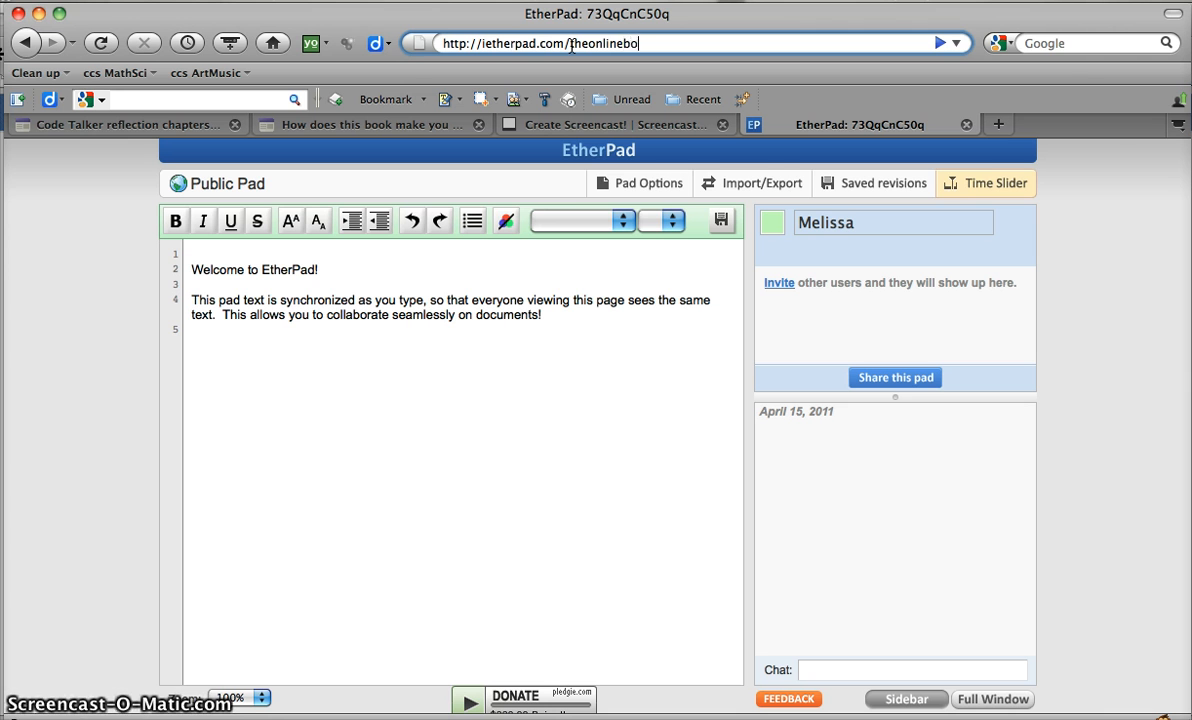
{"action": "type", "text": "okclub"}
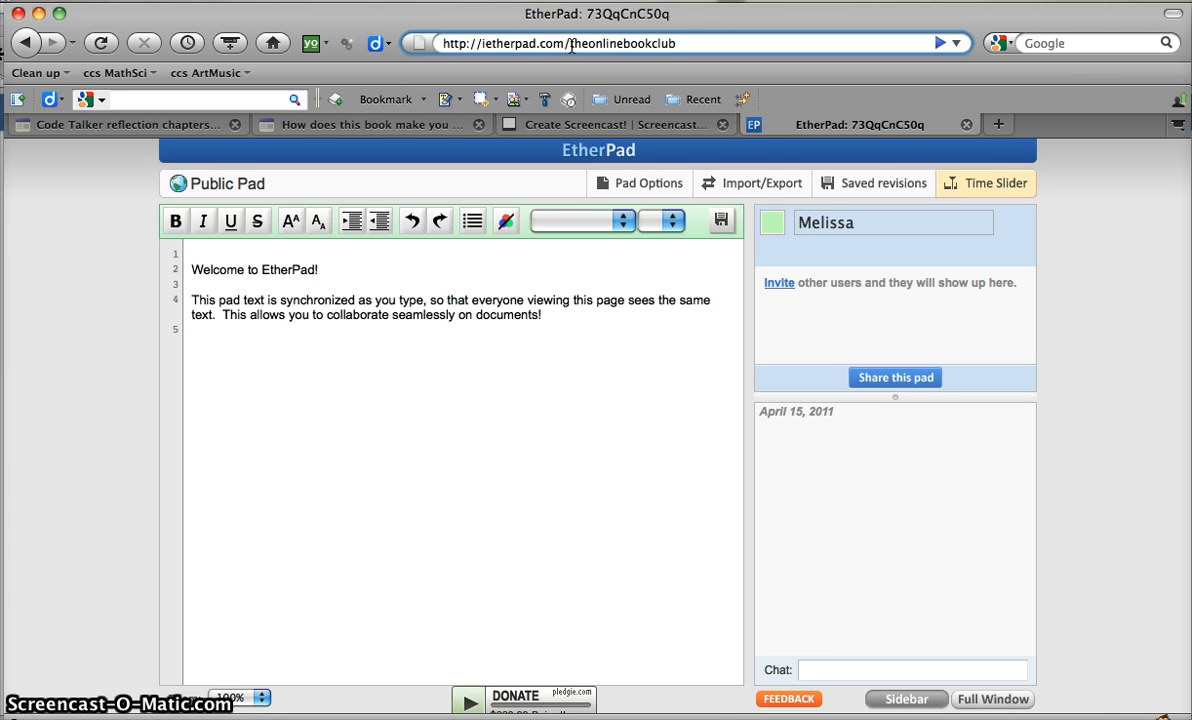
{"action": "key", "text": "Return"}
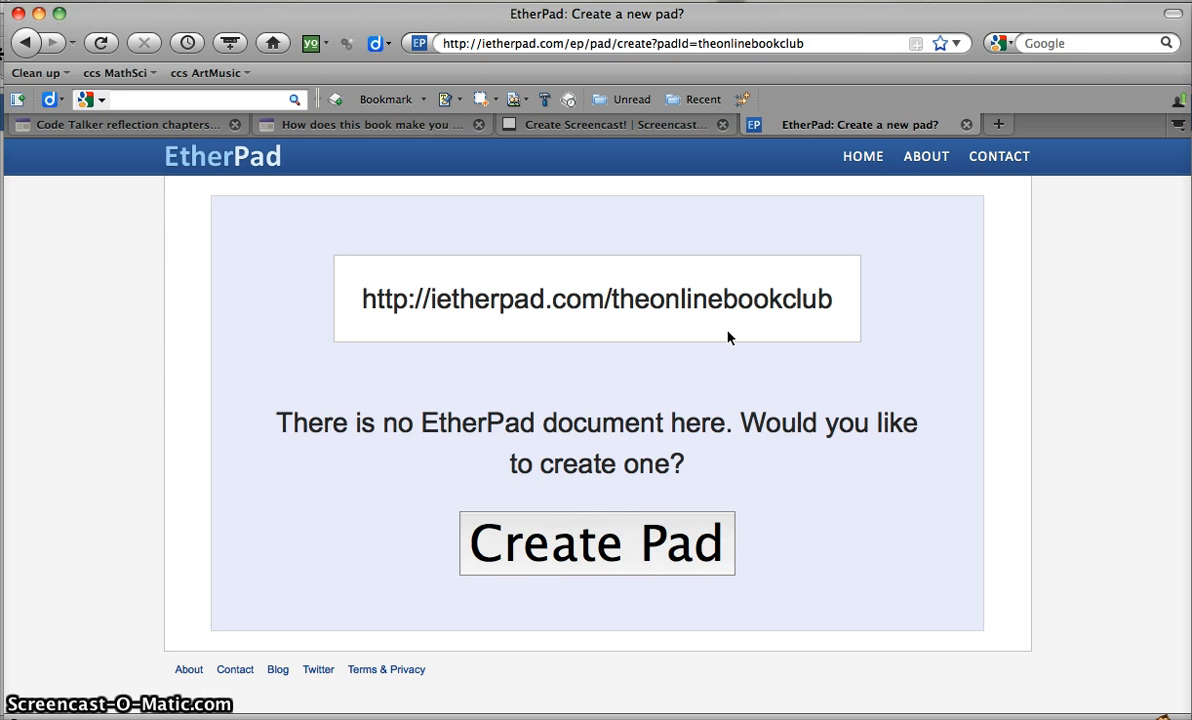
{"action": "left_click", "coordinate": [590, 541]}
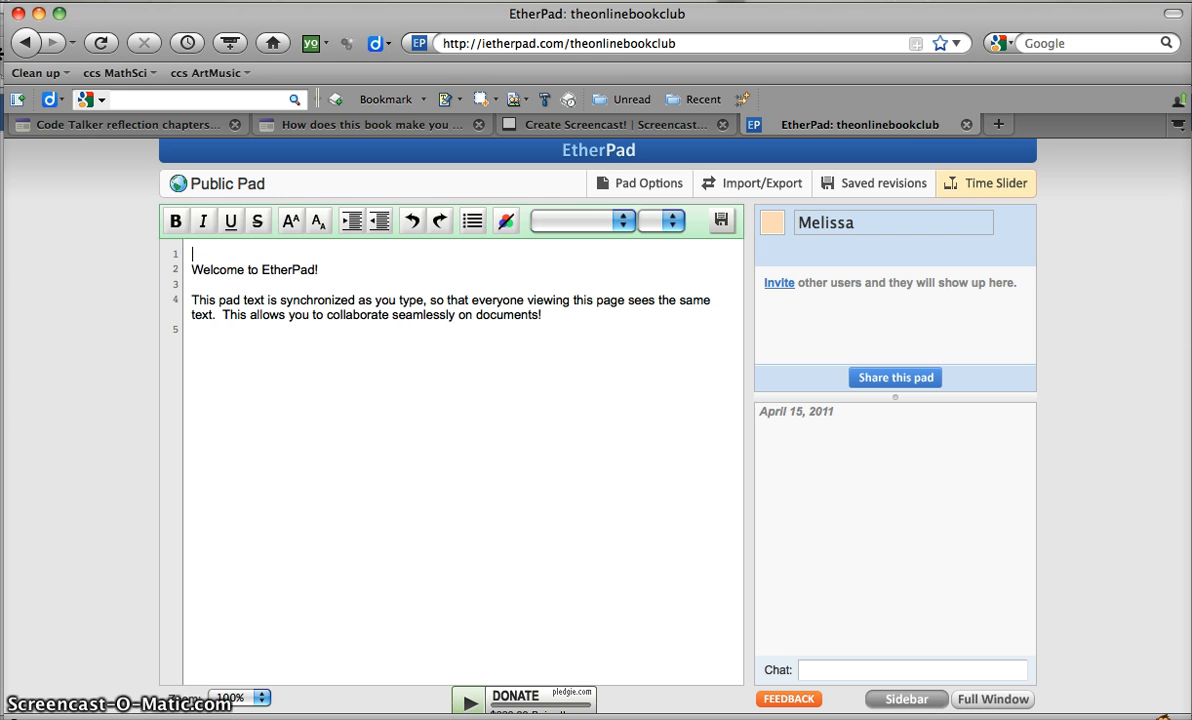
Step: Replace the user name shown on the pad with a sample full name
{"action": "double_click", "coordinate": [828, 228]}
{"action": "type", "text": "Joe"}
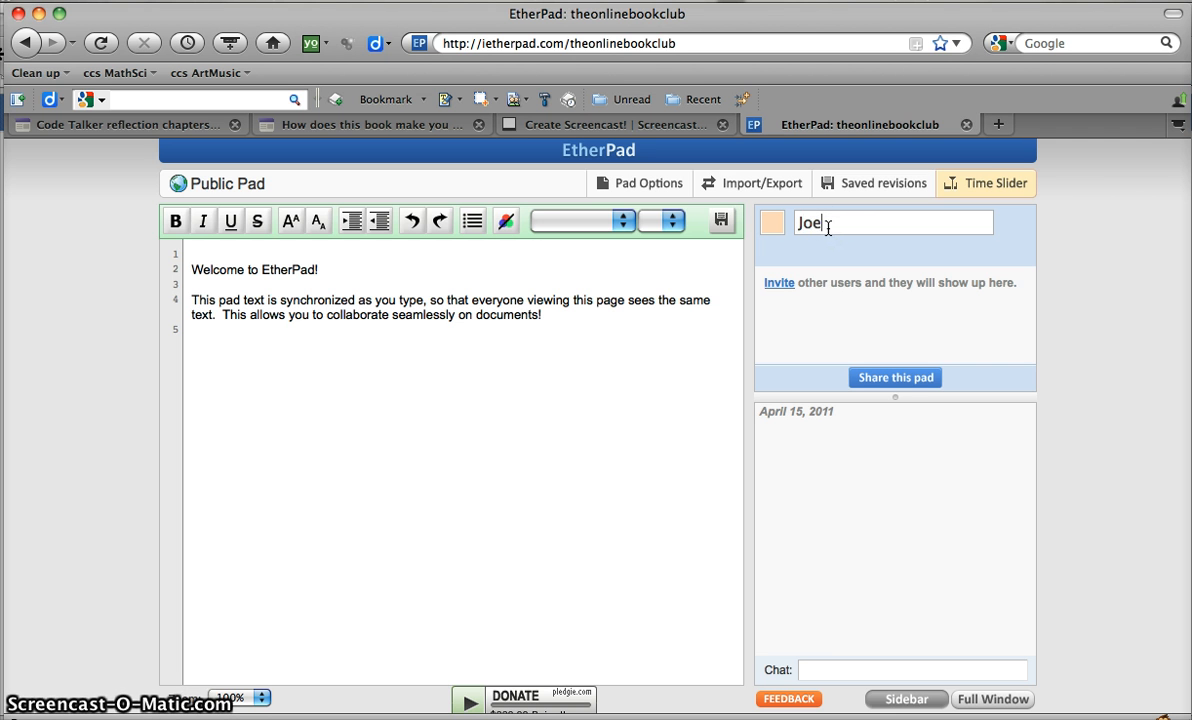
{"action": "type", "text": " Smo"}
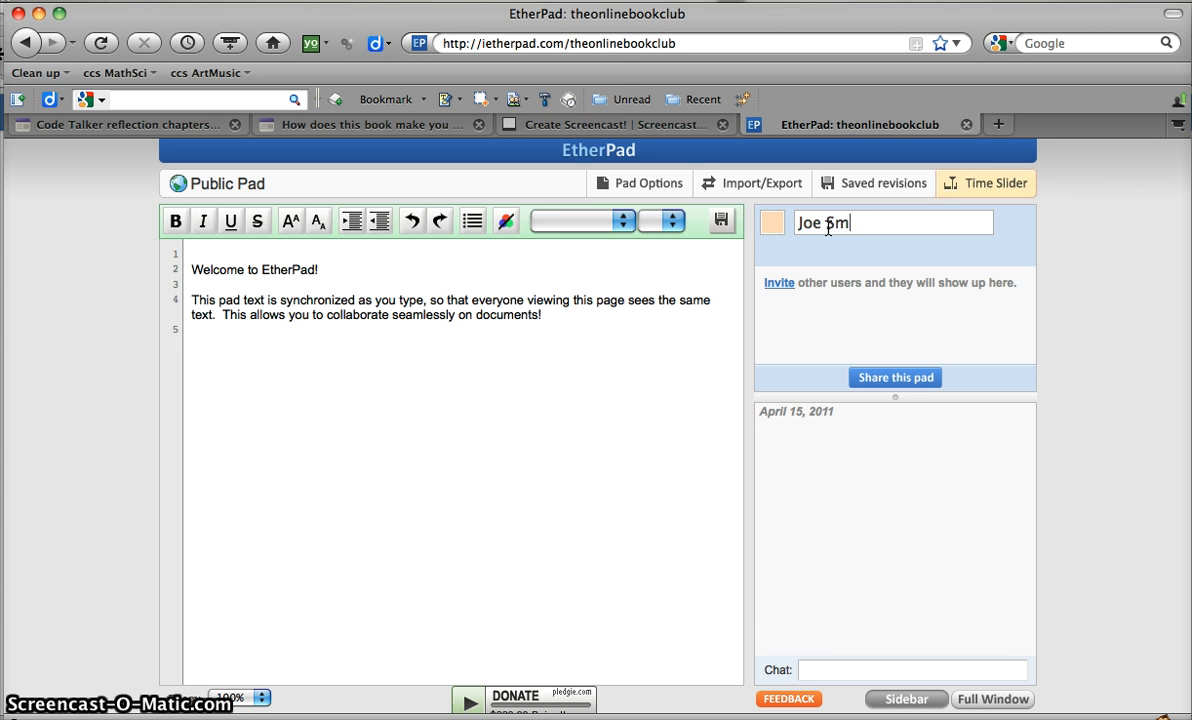
{"action": "key", "text": "BackSpace"}
{"action": "key", "text": "BackSpace"}
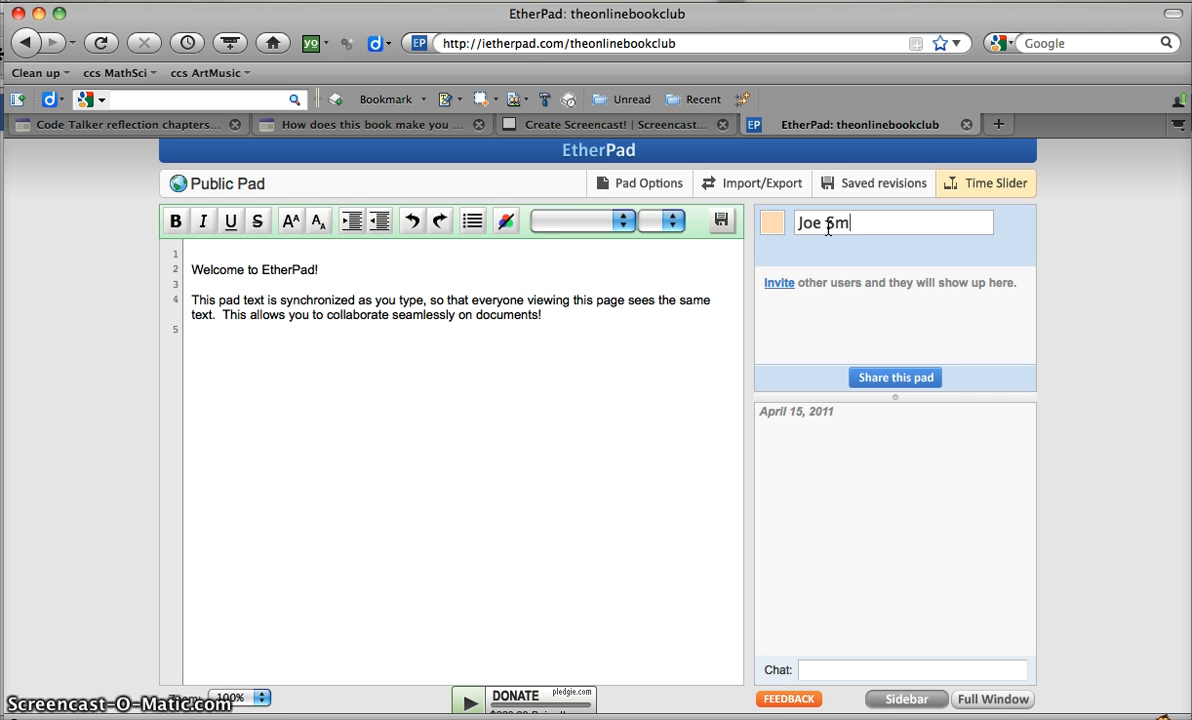
{"action": "type", "text": "chmo"}
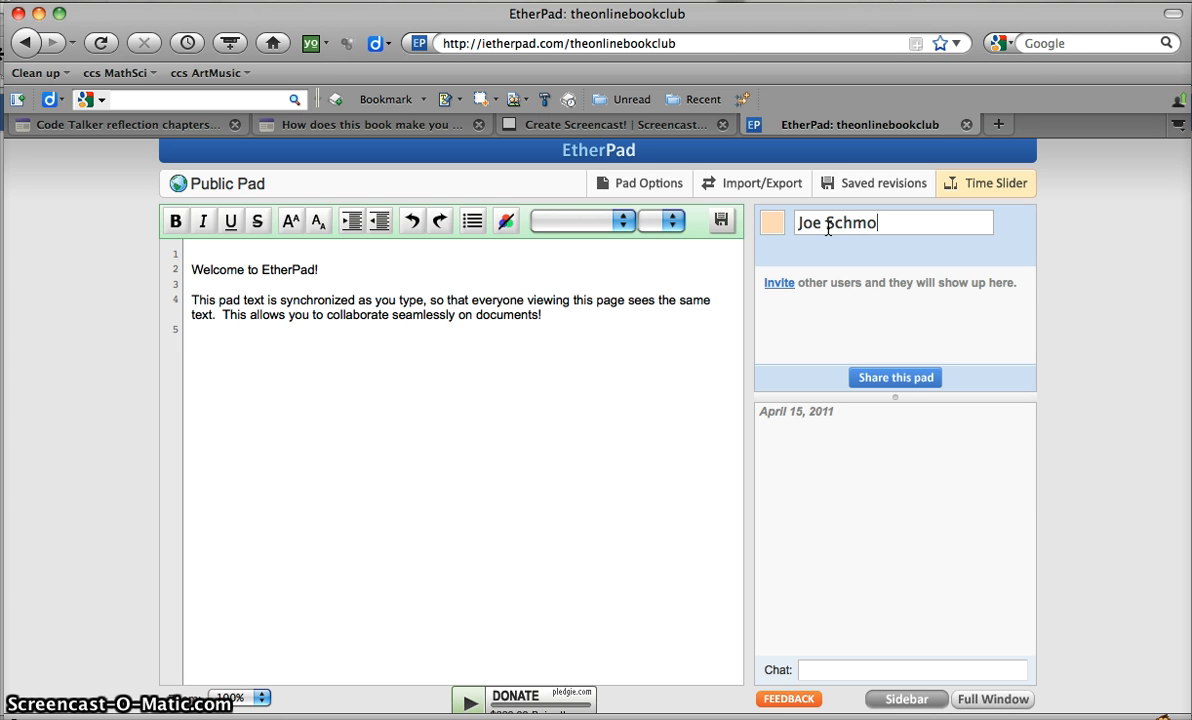
Step: Clear the sample name from the pad's user name field
{"action": "key", "text": "BackSpace"}
{"action": "key", "text": "BackSpace"}
{"action": "key", "text": "BackSpace"}
{"action": "key", "text": "BackSpace"}
{"action": "key", "text": "BackSpace"}
{"action": "key", "text": "BackSpace"}
{"action": "key", "text": "BackSpace"}
{"action": "key", "text": "BackSpace"}
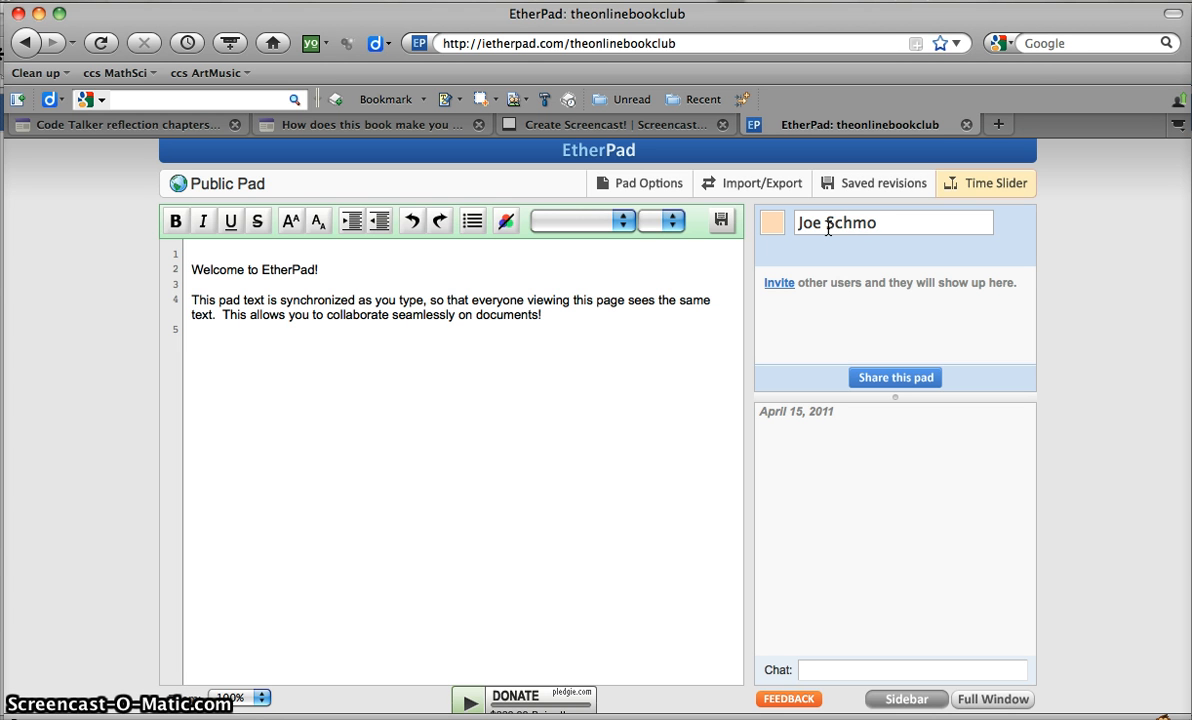
{"action": "key", "text": "BackSpace"}
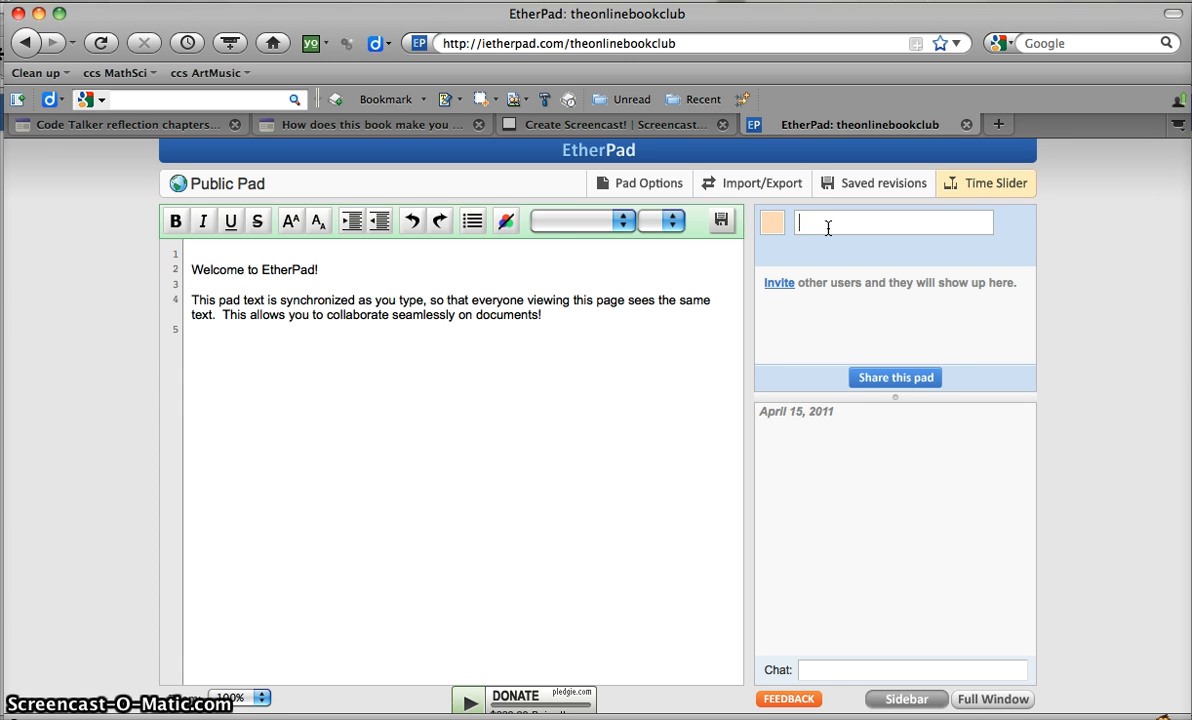